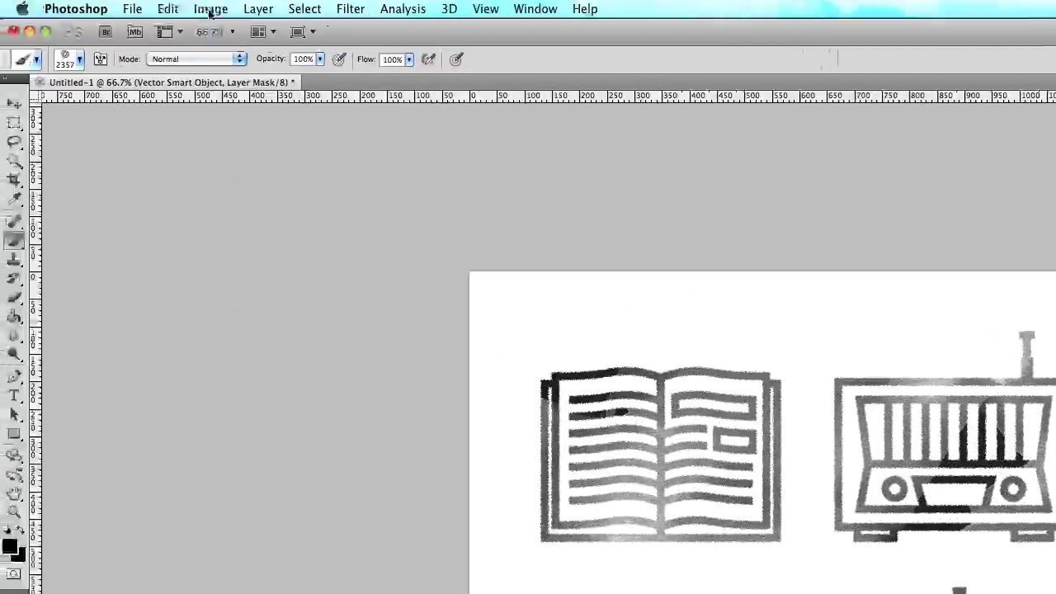
# Step: Convert the image to Grayscale and apply Levels with input values 164, 0.42 and 202 to darken the icon artwork
pyautogui.moveTo(225, 31)
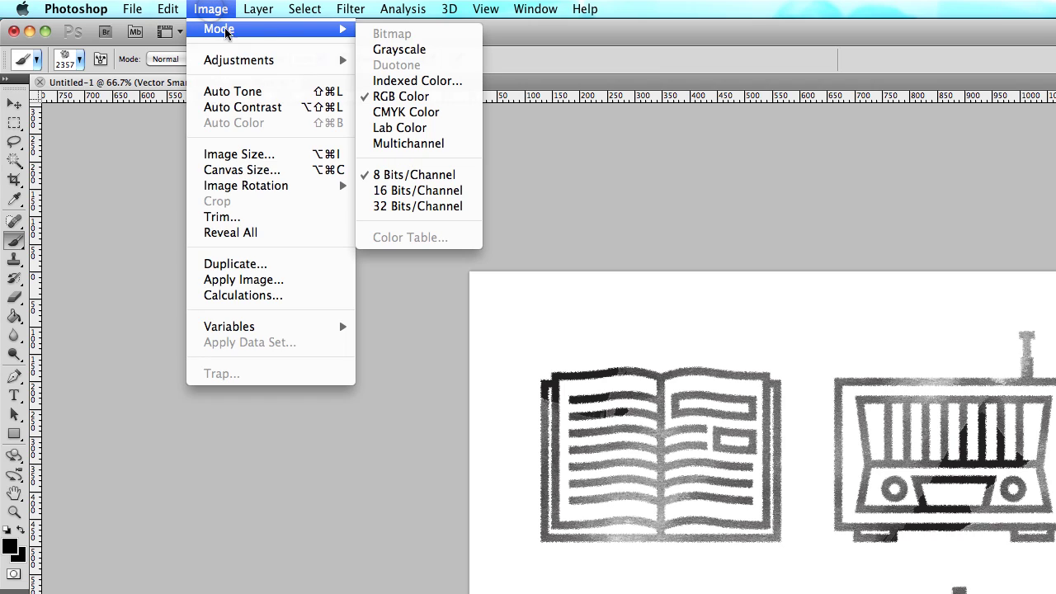
pyautogui.click(409, 51)
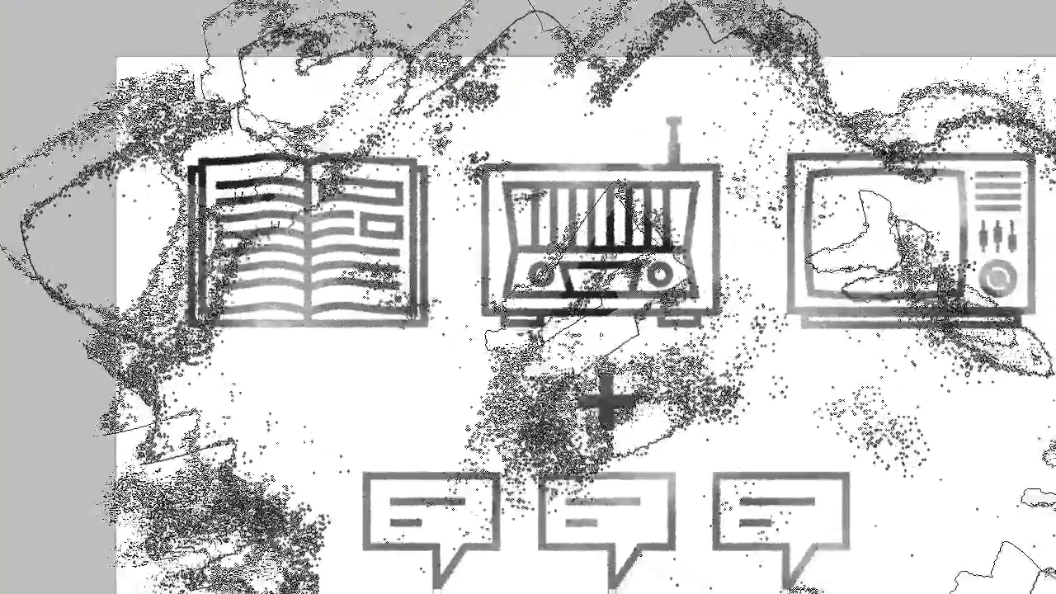
pyautogui.press('super+l')
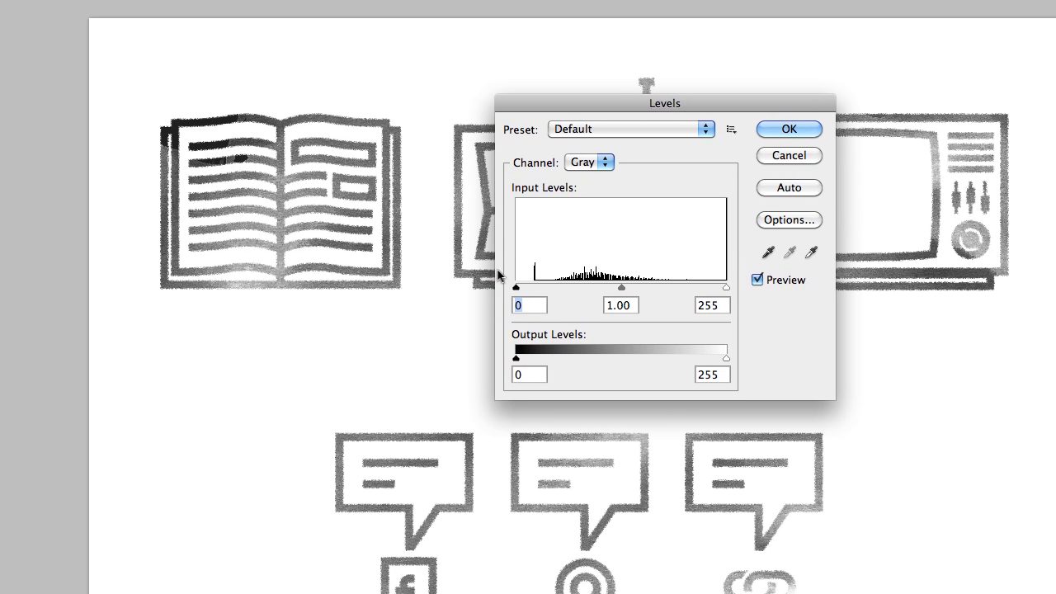
pyautogui.moveTo(516, 287); pyautogui.dragTo(520, 290)
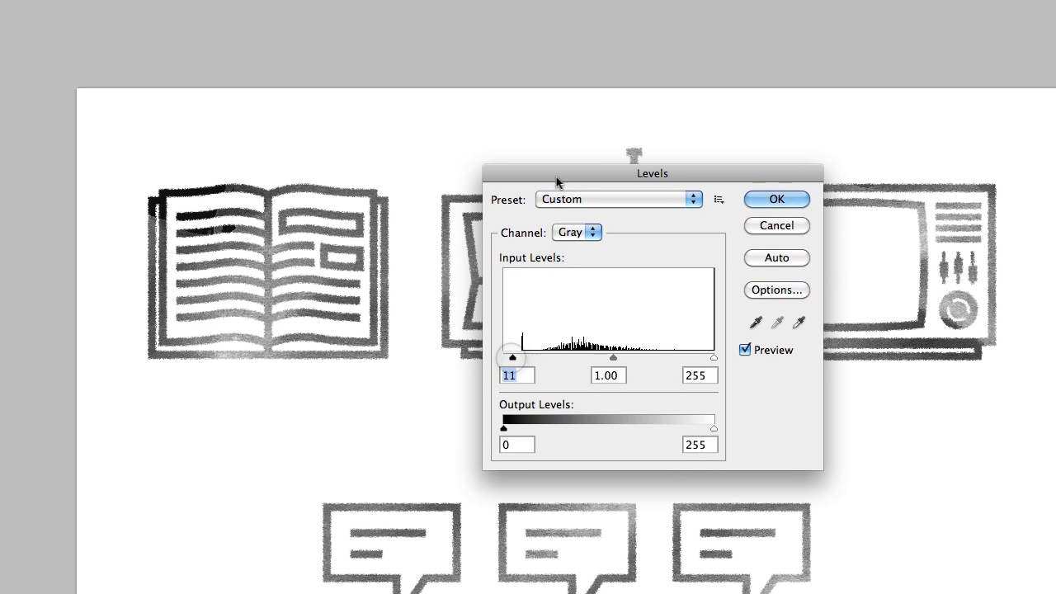
pyautogui.moveTo(572, 112); pyautogui.dragTo(761, 210)
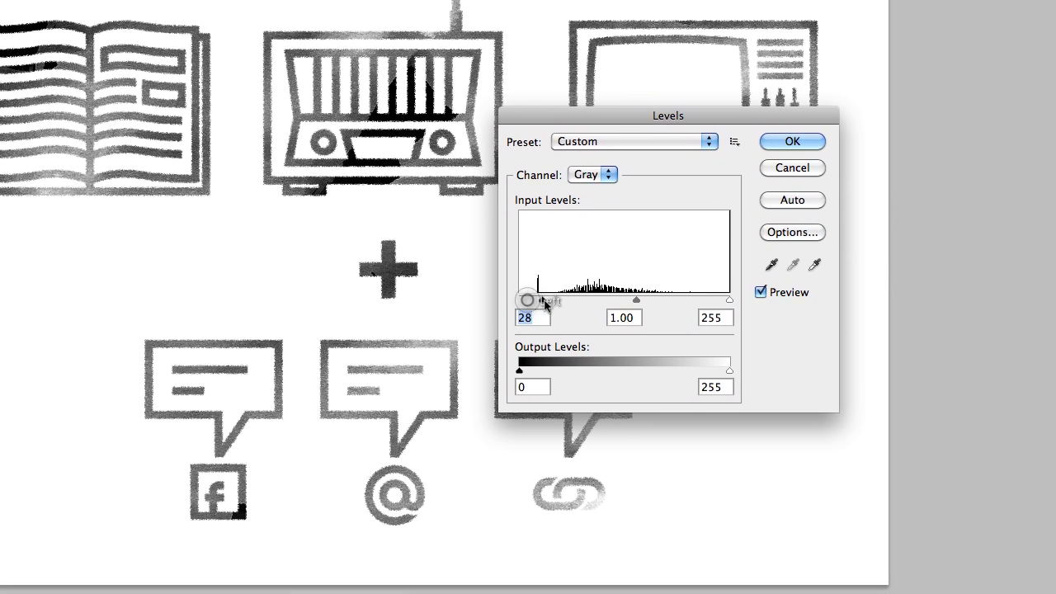
pyautogui.moveTo(568, 303); pyautogui.dragTo(645, 295)
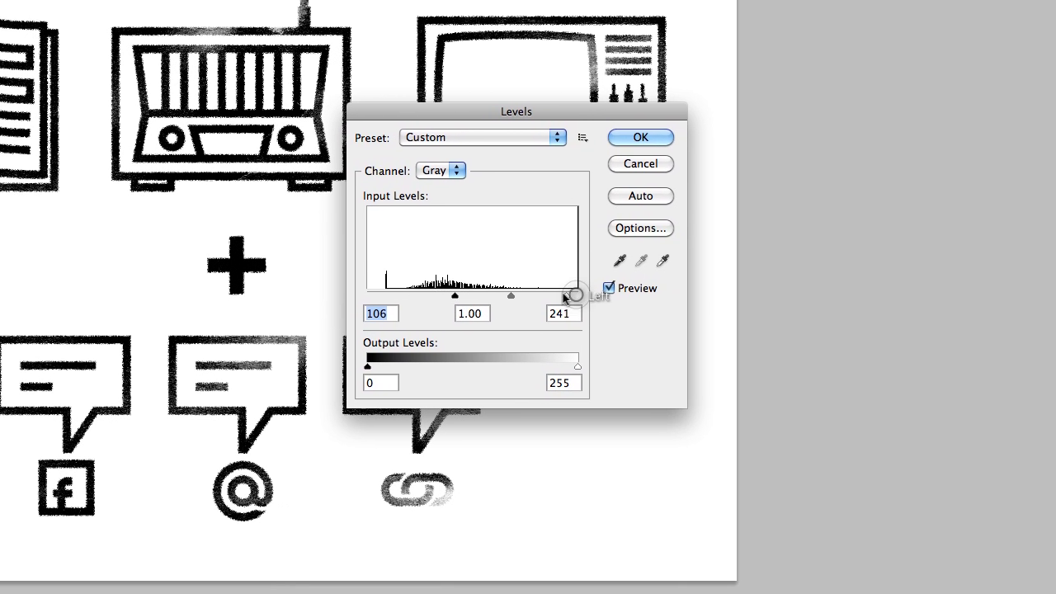
pyautogui.click(518, 299)
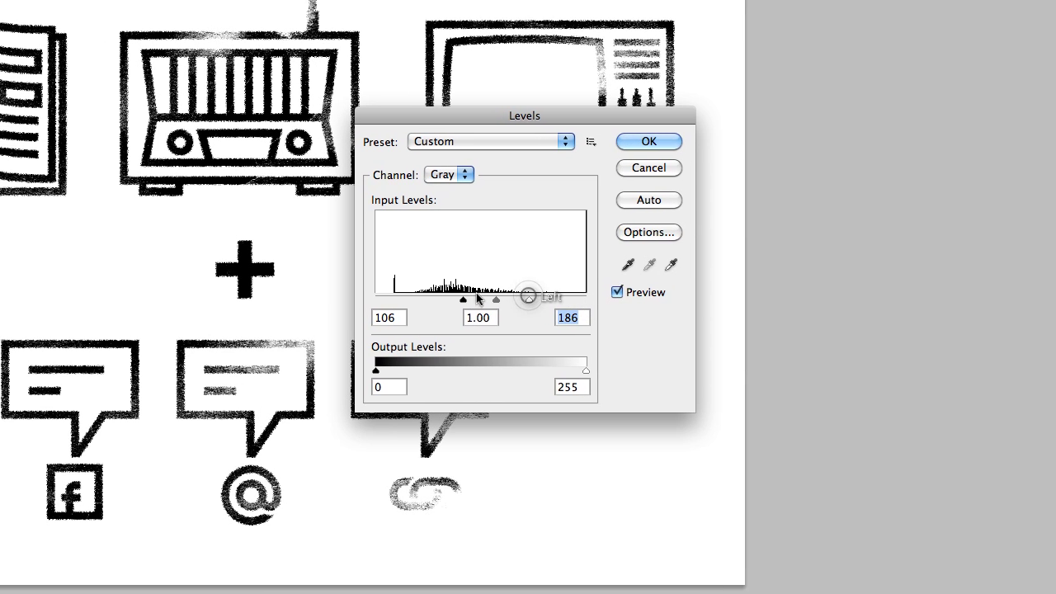
pyautogui.moveTo(452, 299); pyautogui.dragTo(469, 303)
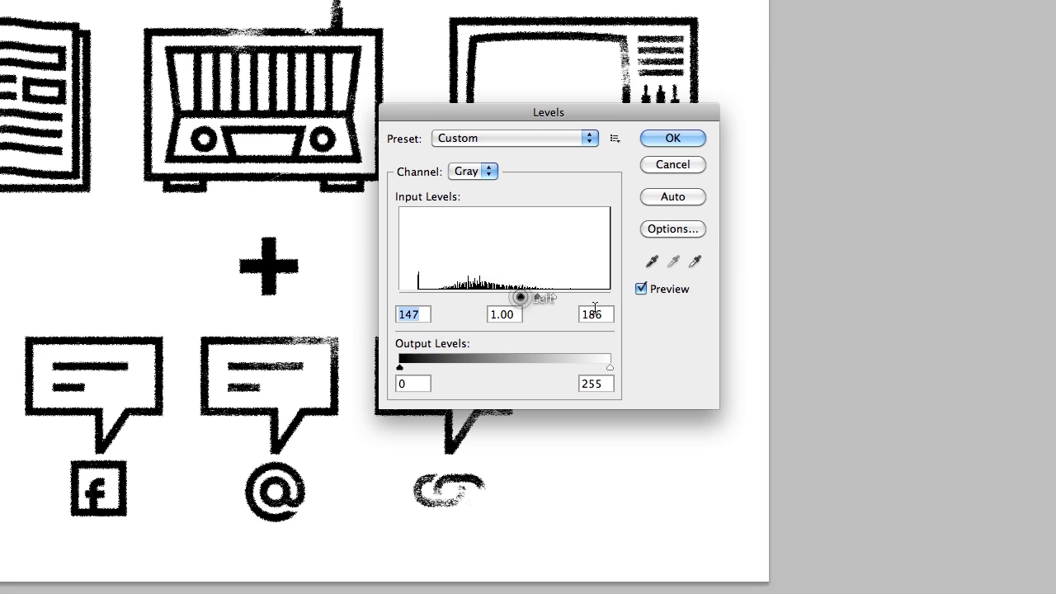
pyautogui.moveTo(553, 297); pyautogui.dragTo(574, 301)
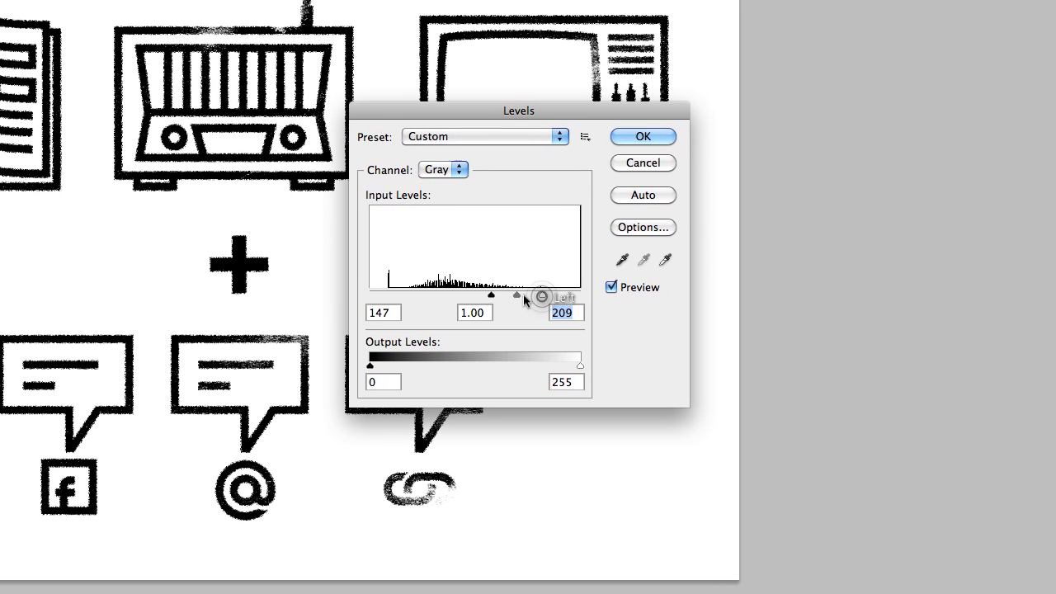
pyautogui.click(530, 295)
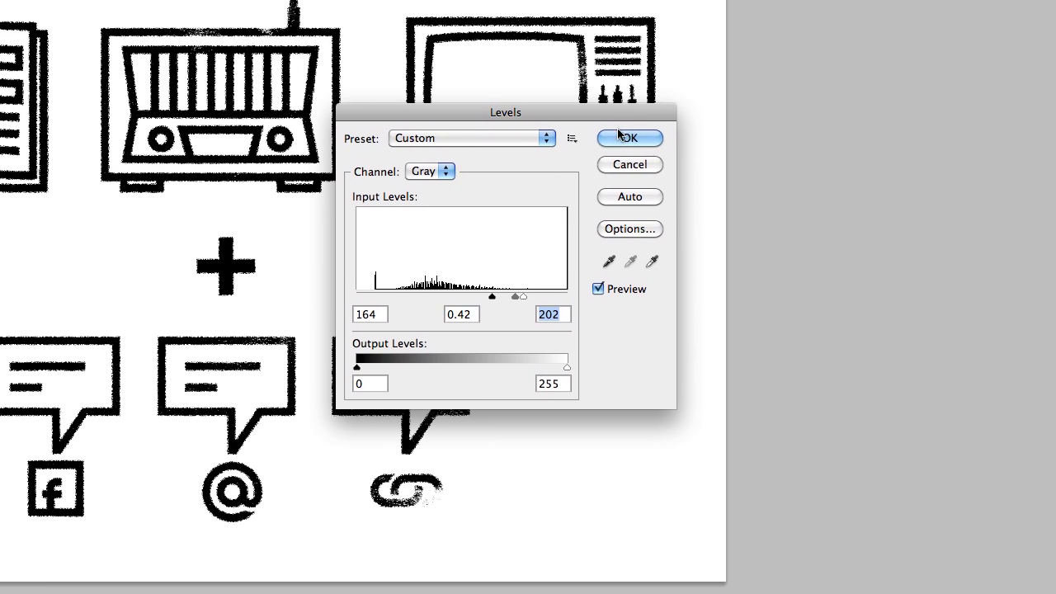
pyautogui.click(619, 135)
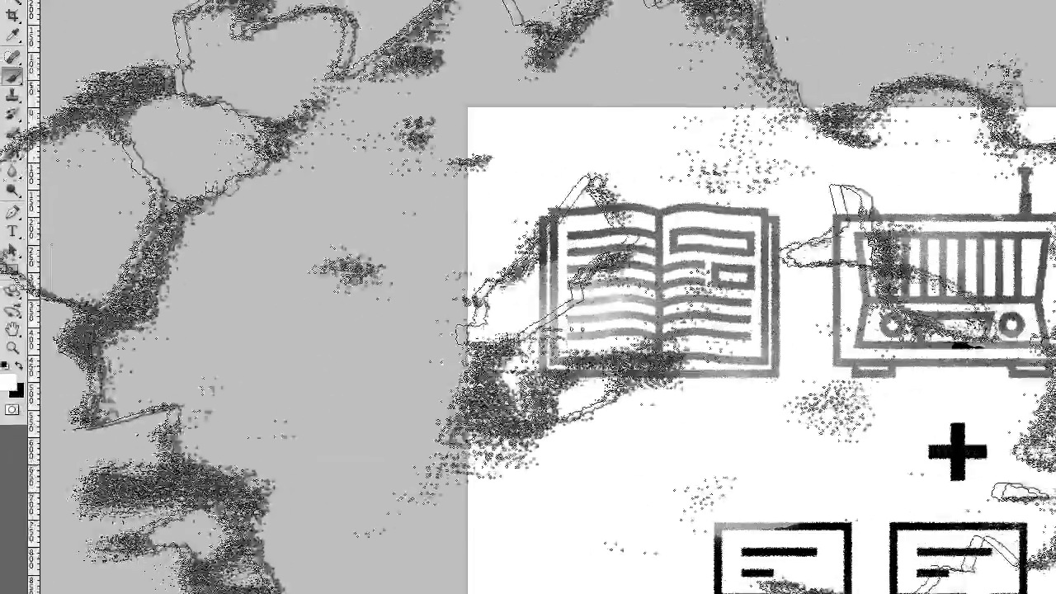
# Step: Apply Levels with input values 100, 0.27 and 200 to darken the remaining gray book and radio icons
pyautogui.hotkey('ctrl', 'l')
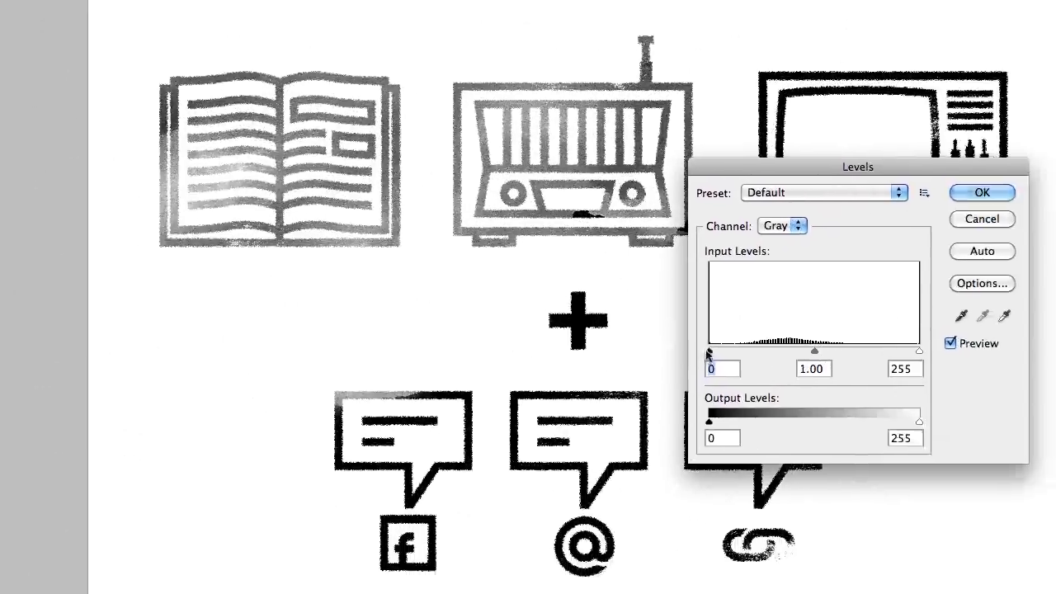
pyautogui.moveTo(707, 353); pyautogui.dragTo(791, 352)
pyautogui.moveTo(733, 311); pyautogui.dragTo(671, 313)
pyautogui.moveTo(557, 302); pyautogui.dragTo(566, 302)
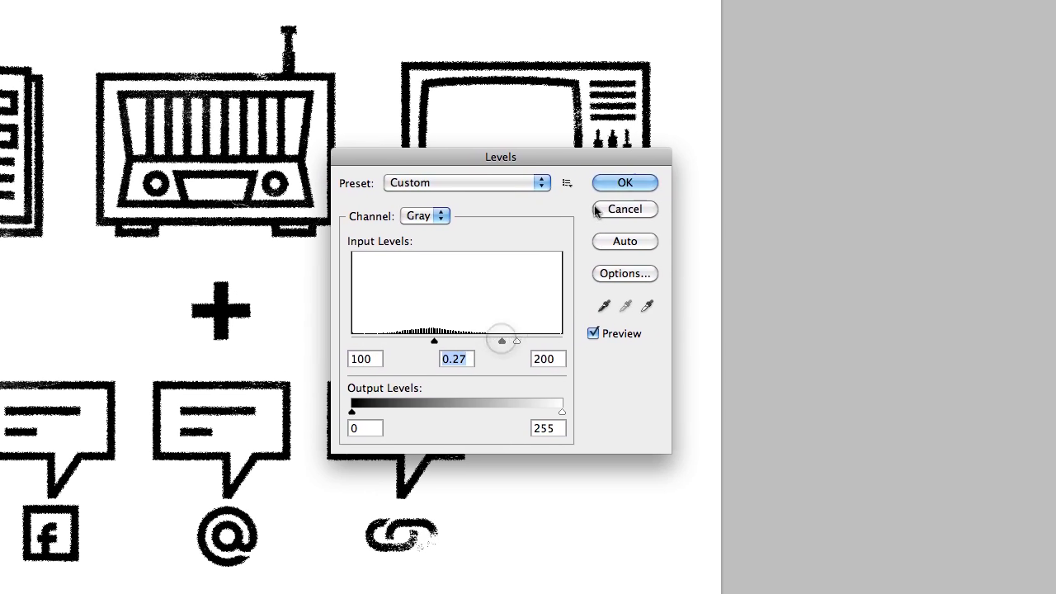
pyautogui.click(575, 235)
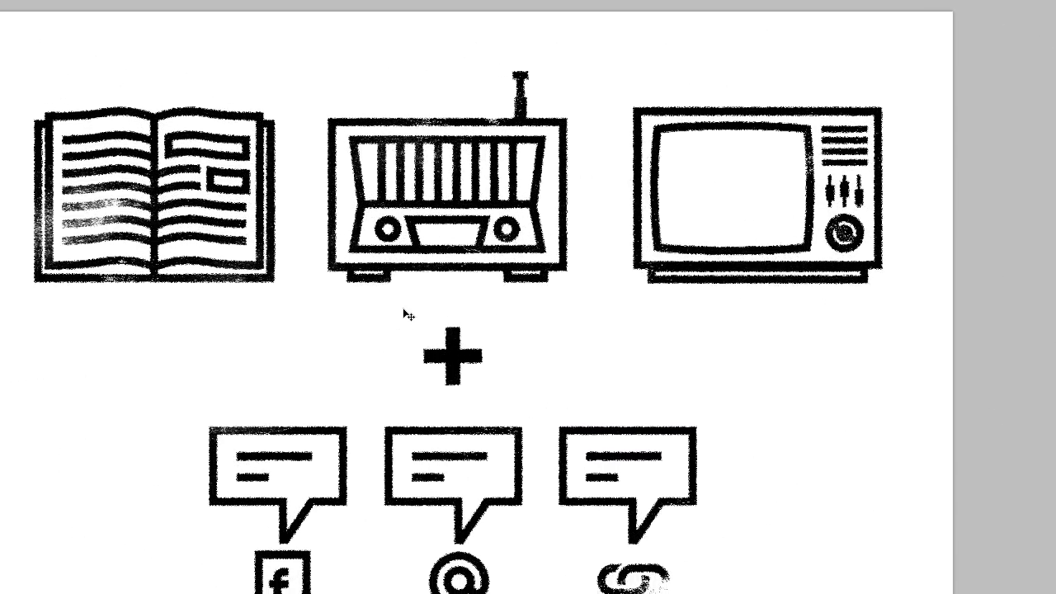
# Step: Save a copy to the Desktop as "what ever.bmp" in Windows format at 8-bit depth
pyautogui.press('super+shift+s')
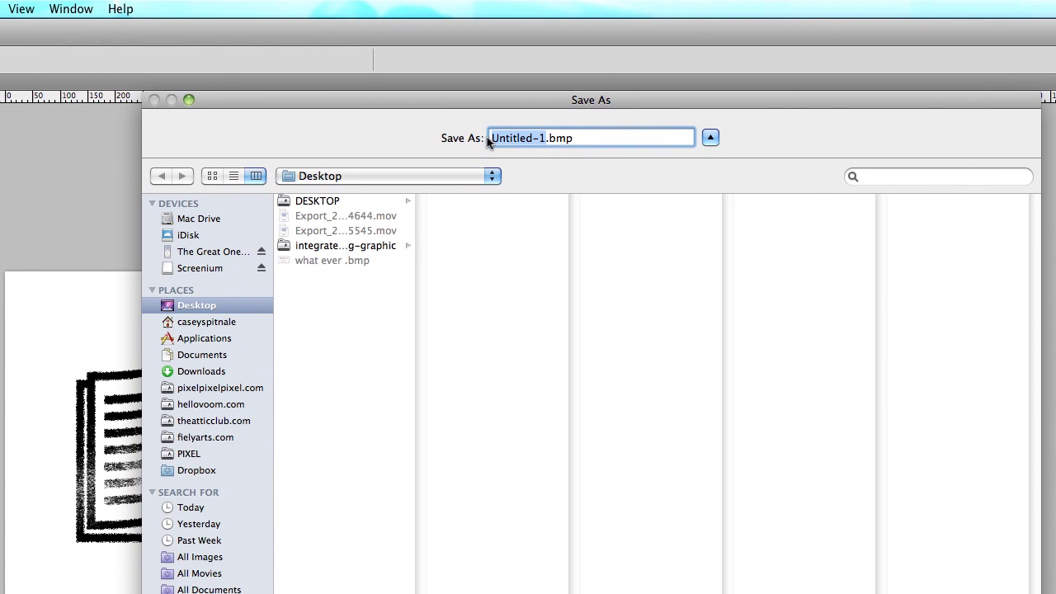
pyautogui.write('what ever')
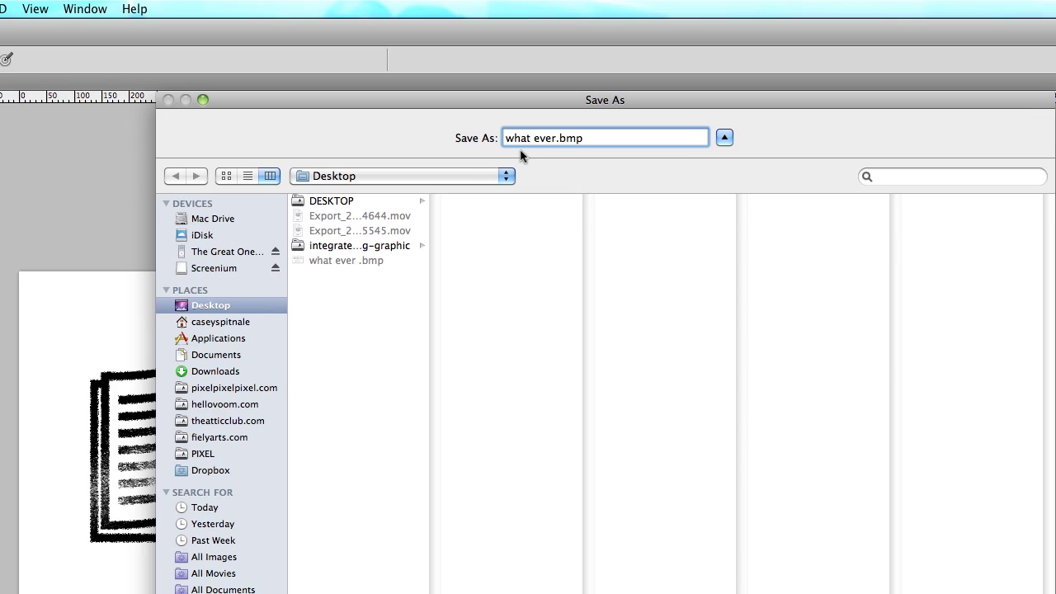
pyautogui.press('Return')
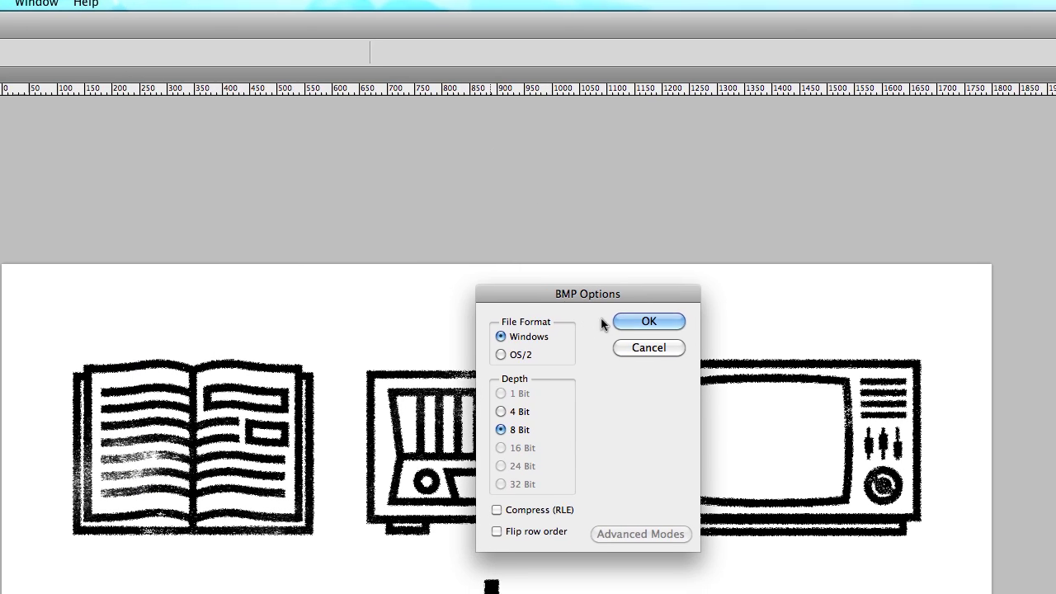
pyautogui.click(668, 328)
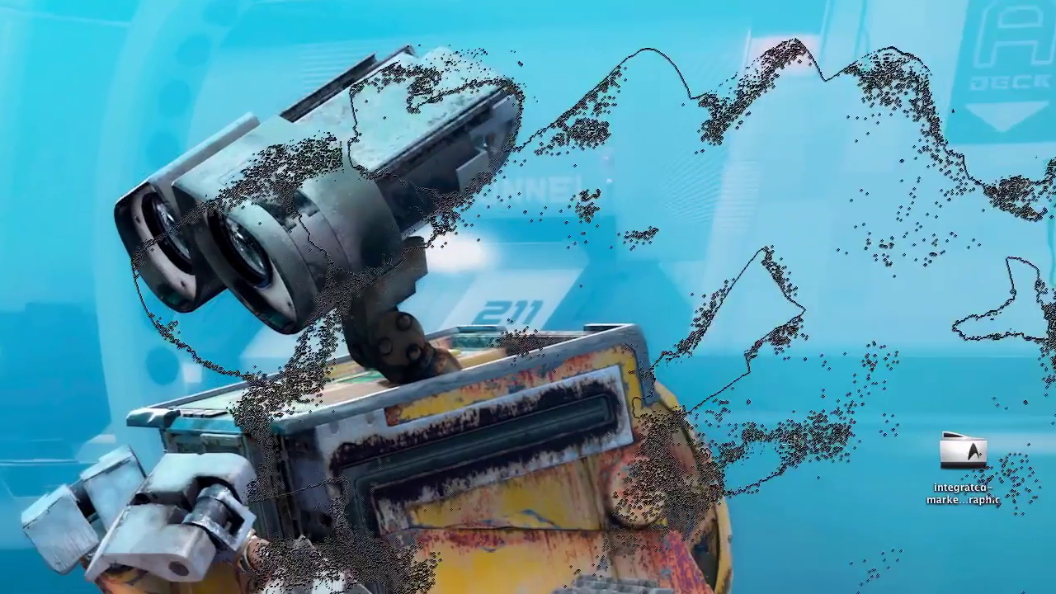
# Step: Open what ever.bmp from the desktop in Adobe Illustrator and switch to the Selection tool
pyautogui.click(633, 384)
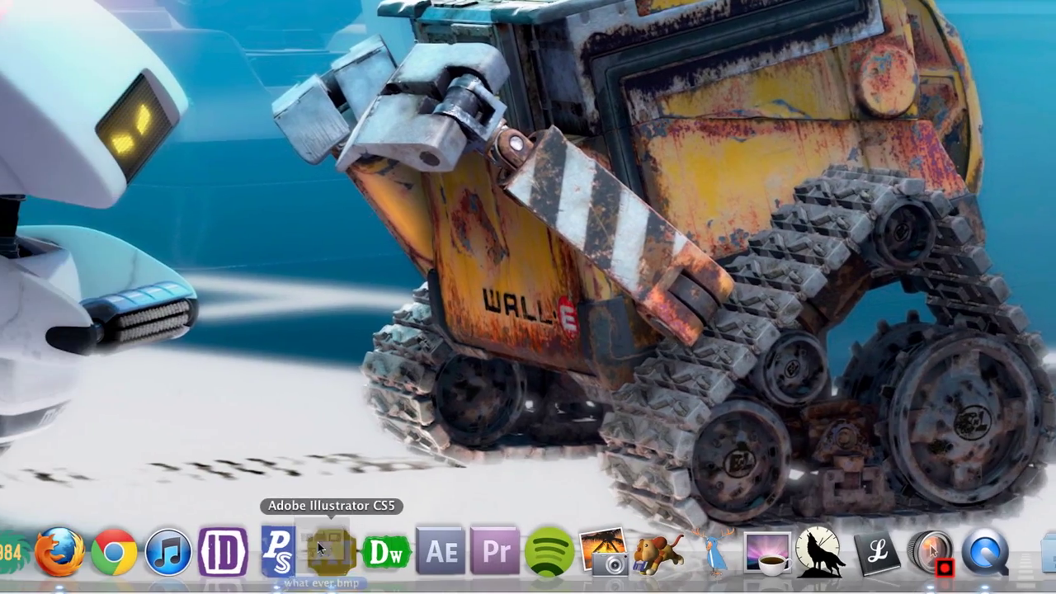
pyautogui.click(230, 558)
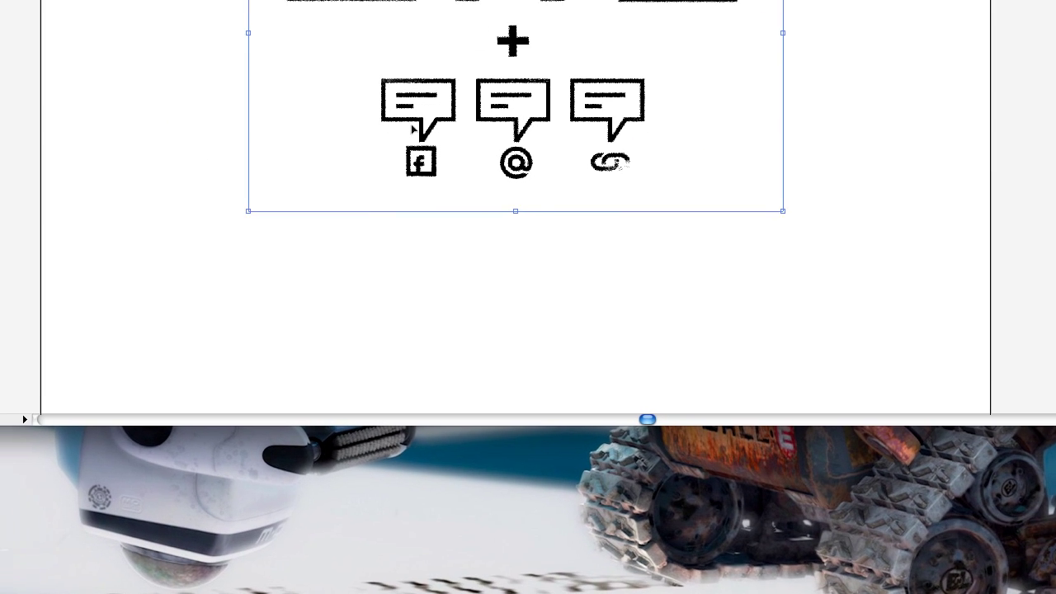
pyautogui.press('v')
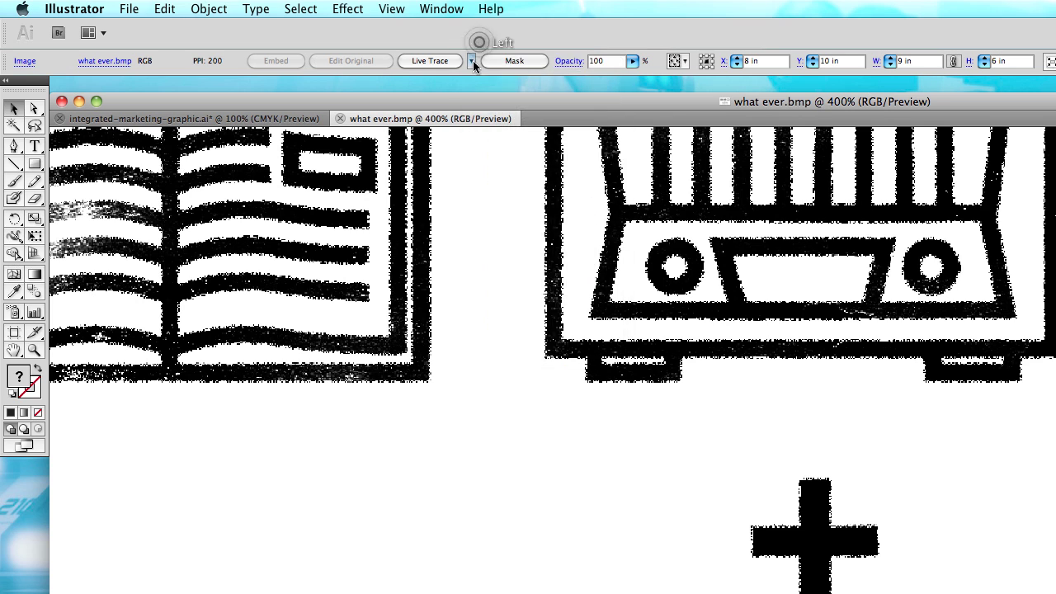
# Step: Open the Live Trace options for the bitmap, enable Ignore White and set resampling to 600 px
pyautogui.click(473, 60)
pyautogui.click(472, 61)
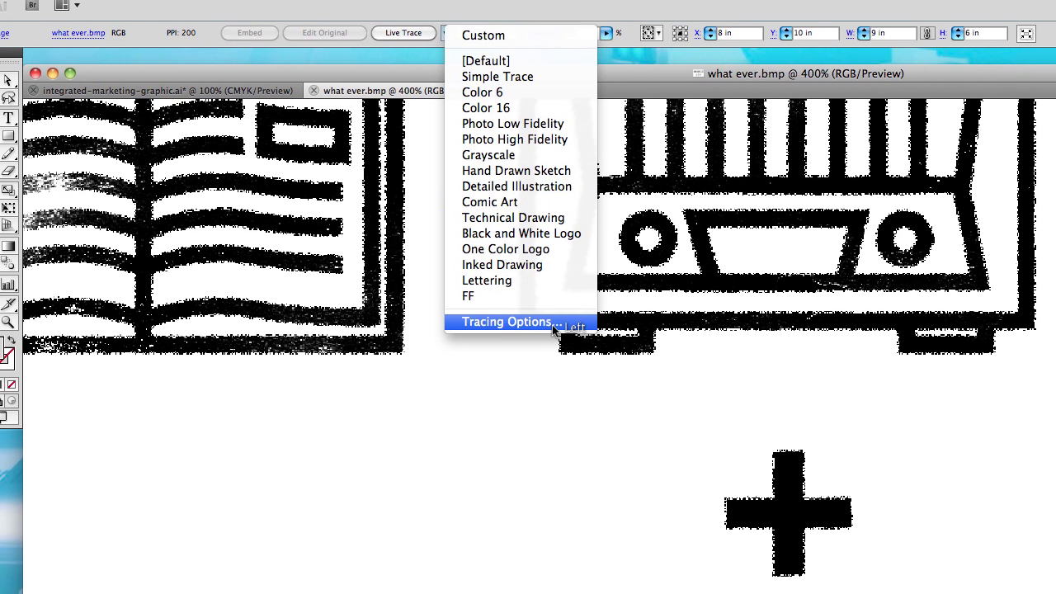
pyautogui.click(577, 350)
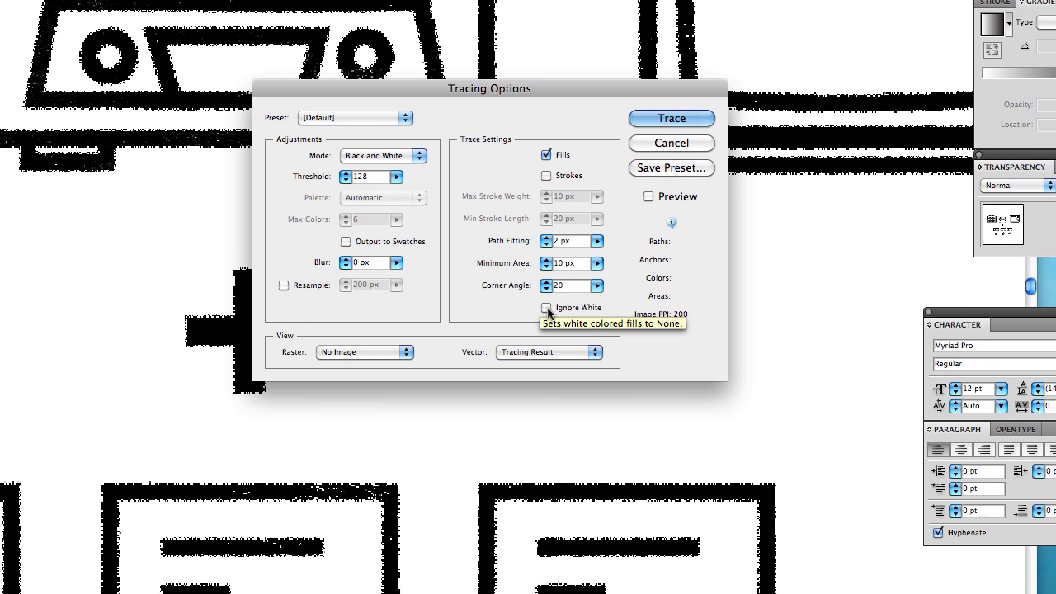
pyautogui.click(546, 308)
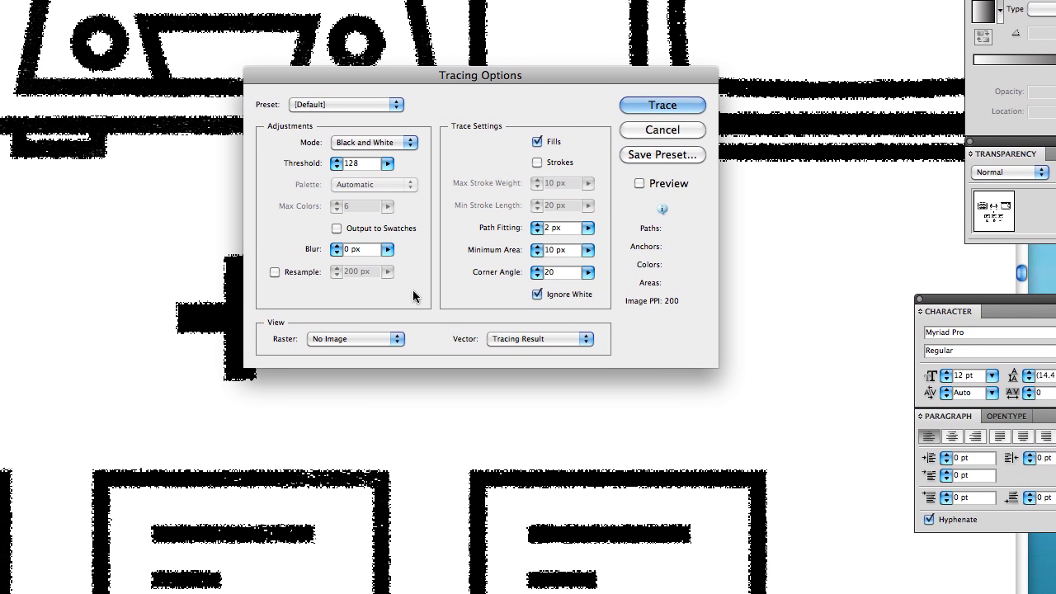
pyautogui.click(331, 274)
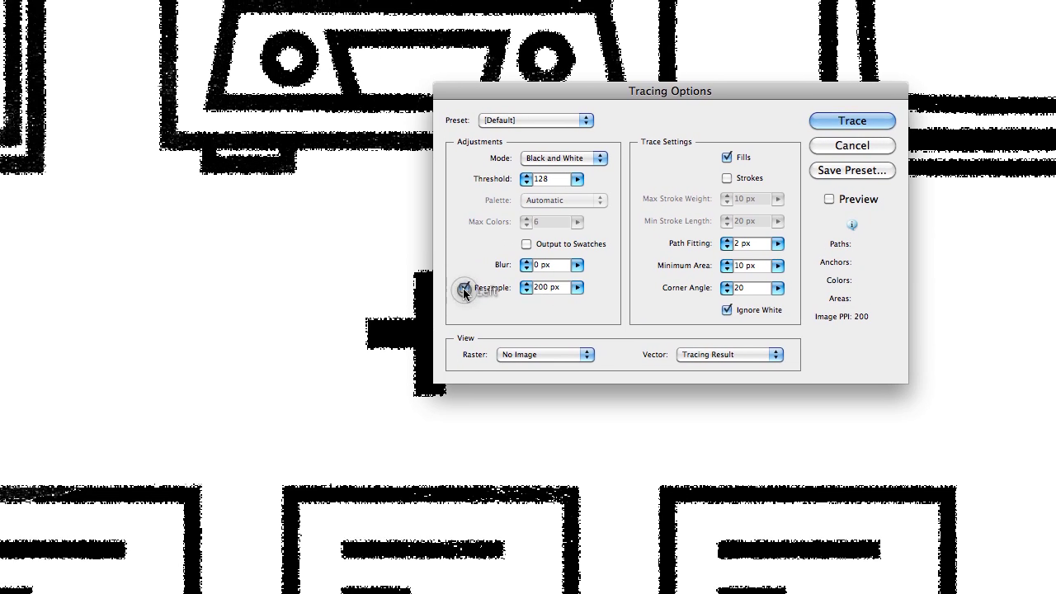
pyautogui.click(551, 294)
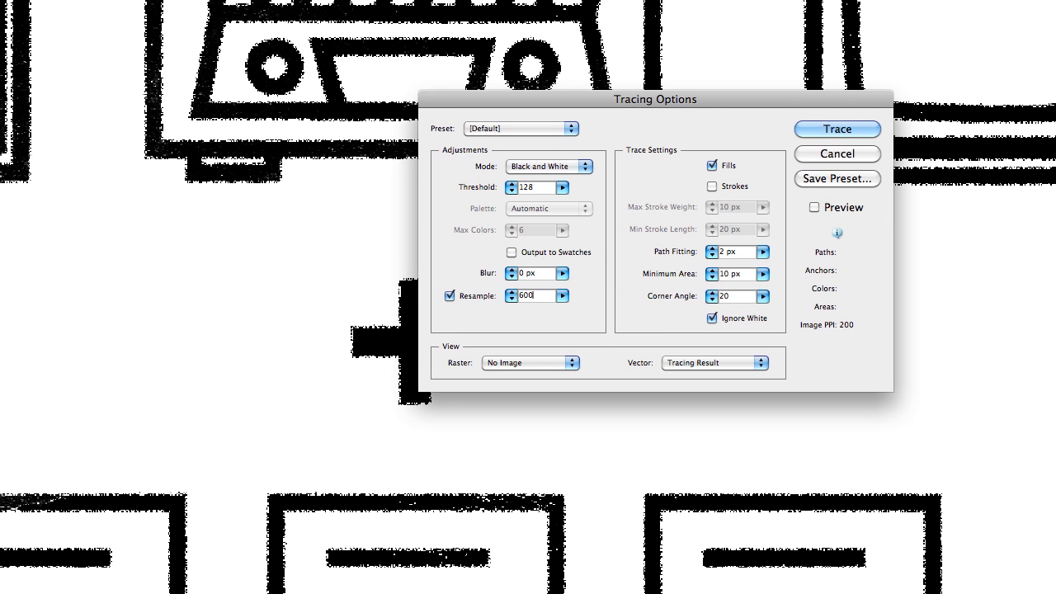
pyautogui.doubleClick(531, 273)
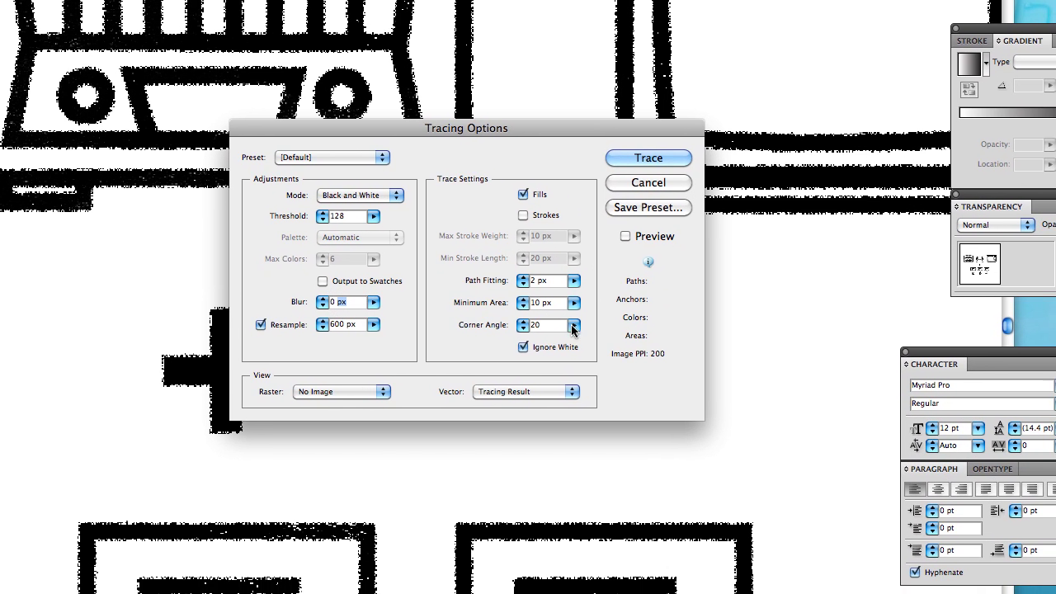
# Step: Set the trace's corner angle to 180 and turn on the preview
pyautogui.click(680, 321)
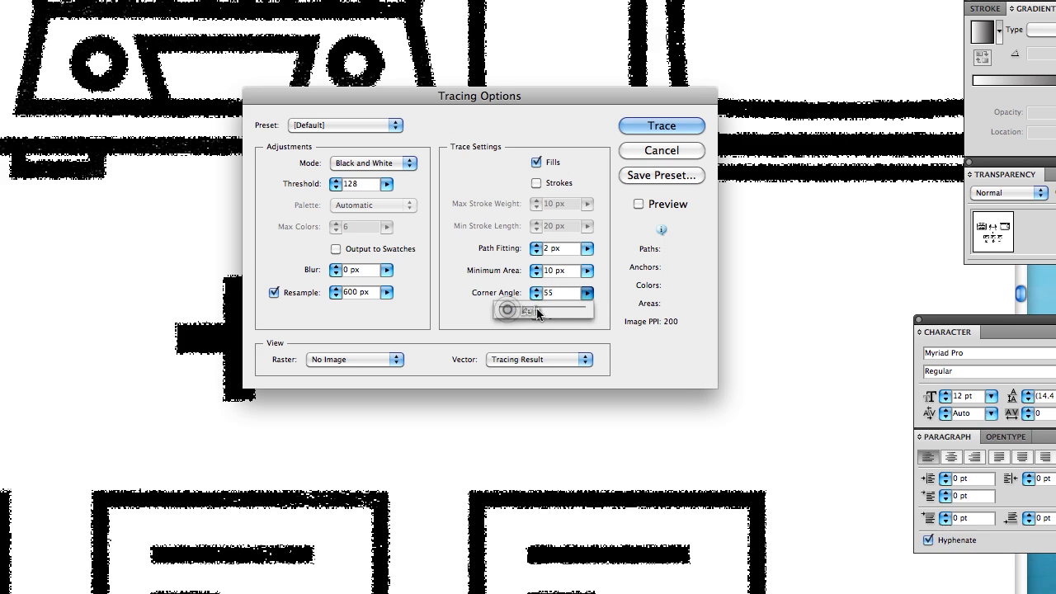
pyautogui.moveTo(483, 334); pyautogui.dragTo(570, 339)
pyautogui.click(579, 310)
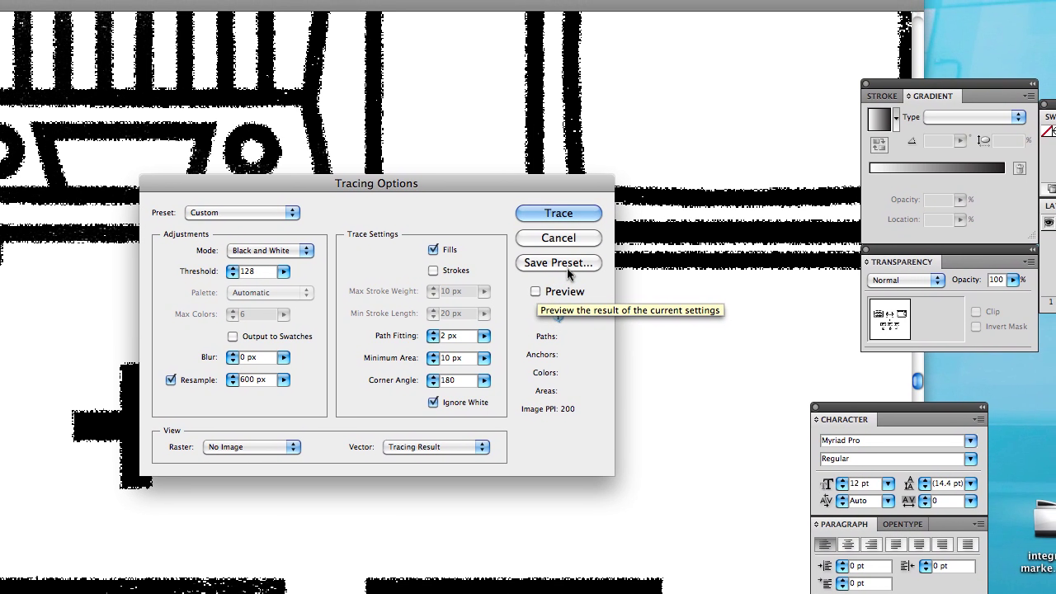
pyautogui.click(538, 289)
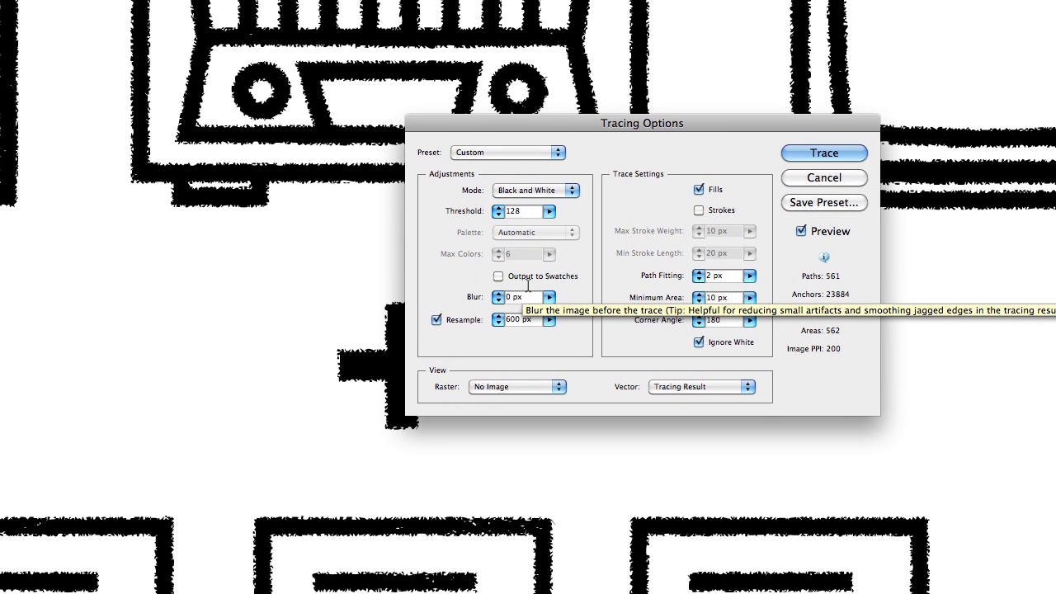
# Step: Try a 3 px blur on the previewed trace
pyautogui.click(526, 298)
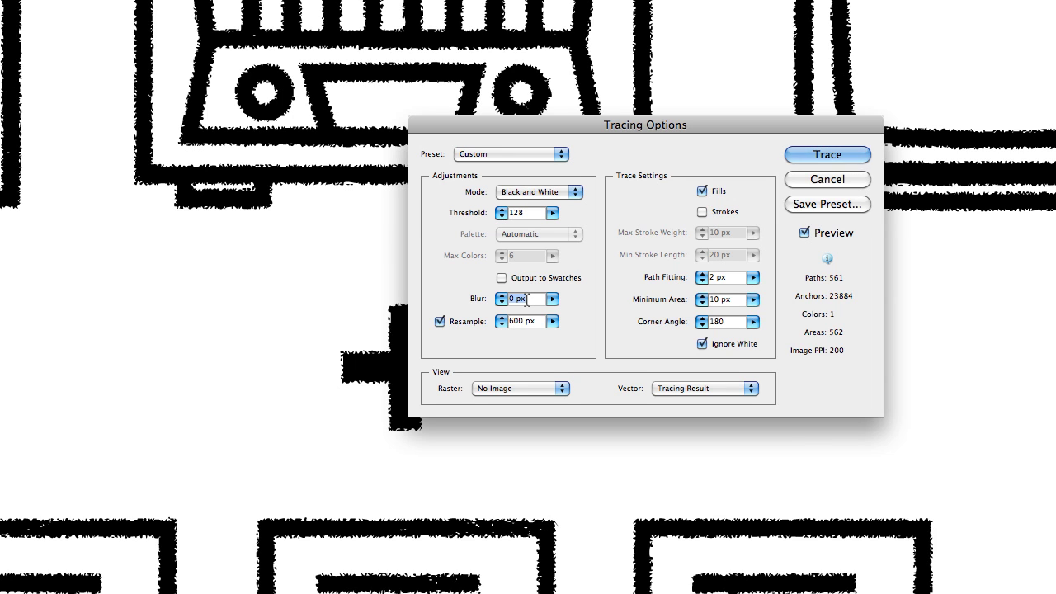
pyautogui.write('3')
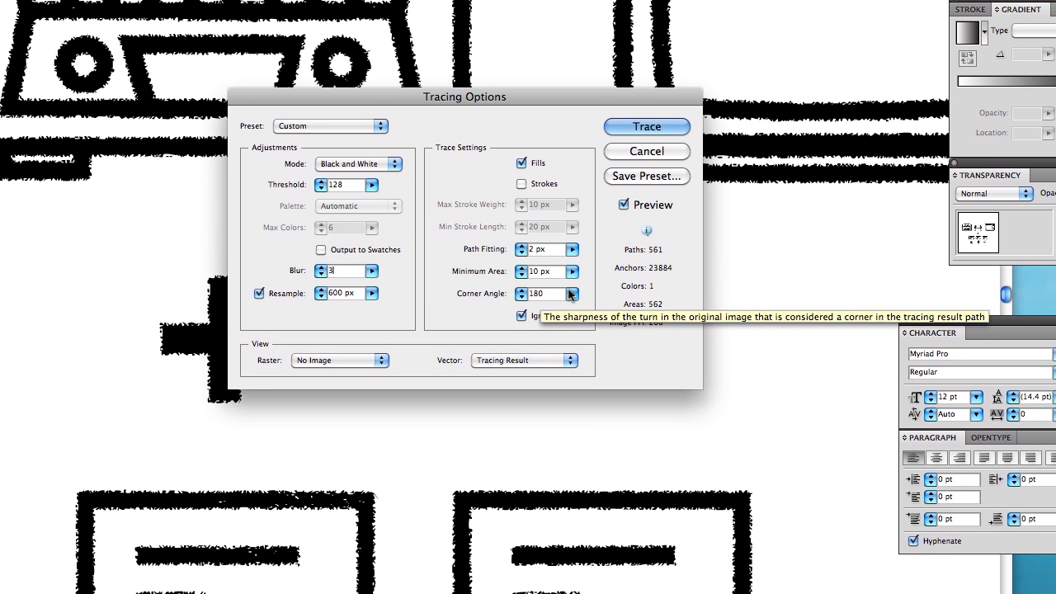
pyautogui.press('Return')
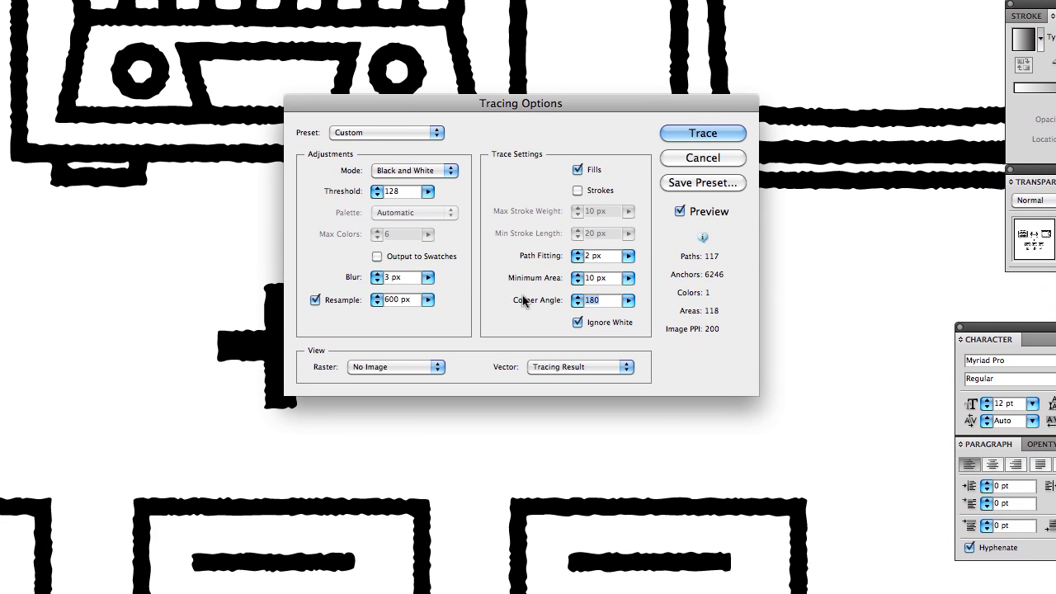
# Step: Set the trace's blur to 2 px and update the preview
pyautogui.click(411, 280)
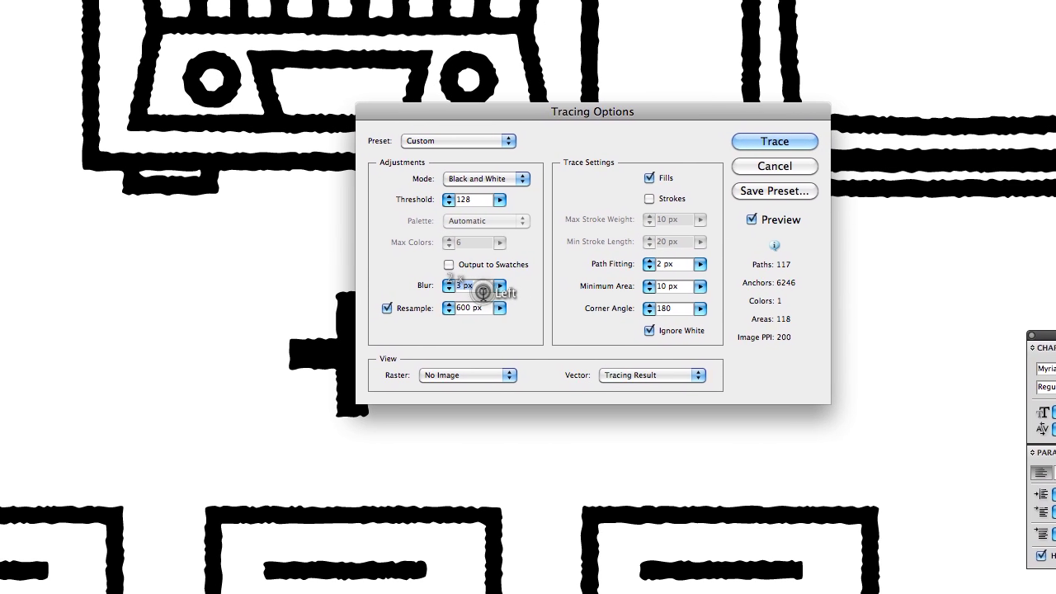
pyautogui.write('2')
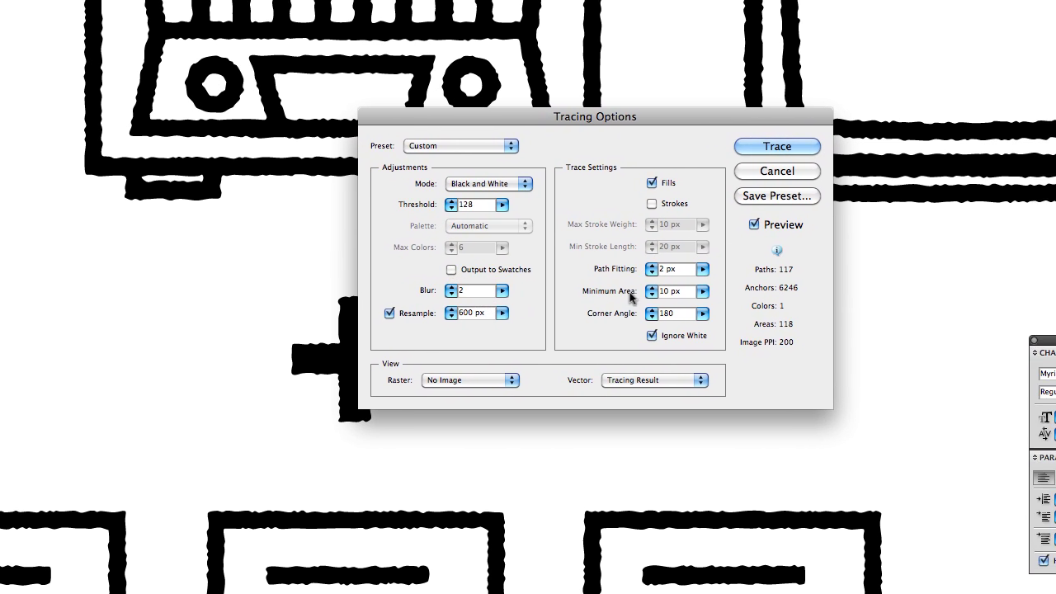
pyautogui.click(624, 292)
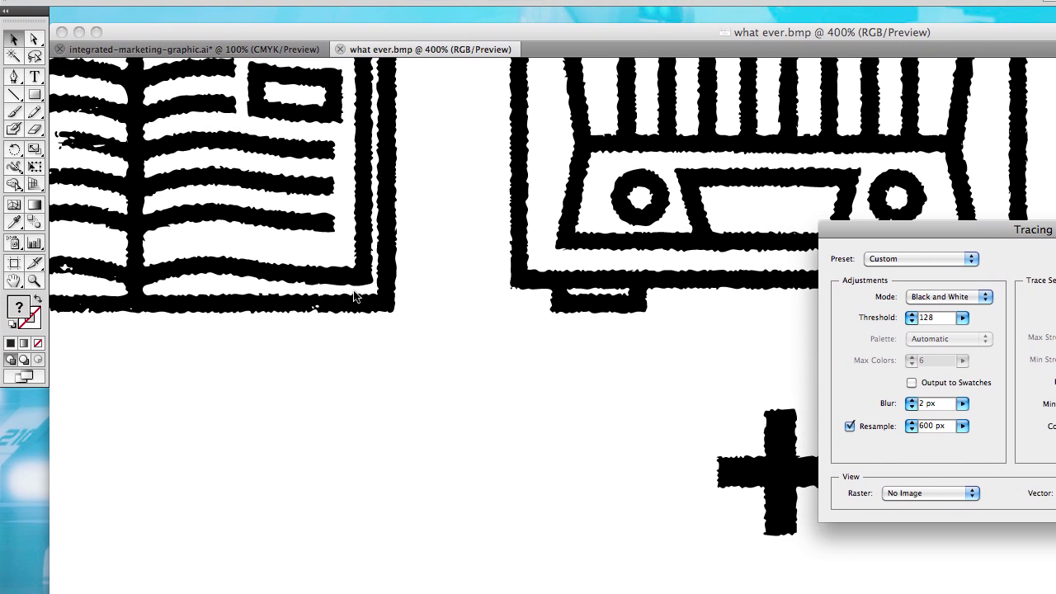
# Step: Examine the edge quality of the previewed trace across the book, radio, plus sign and speech bubble icons
pyautogui.hscroll(-10, 330, 297)
pyautogui.scroll(-3, 350, 300)
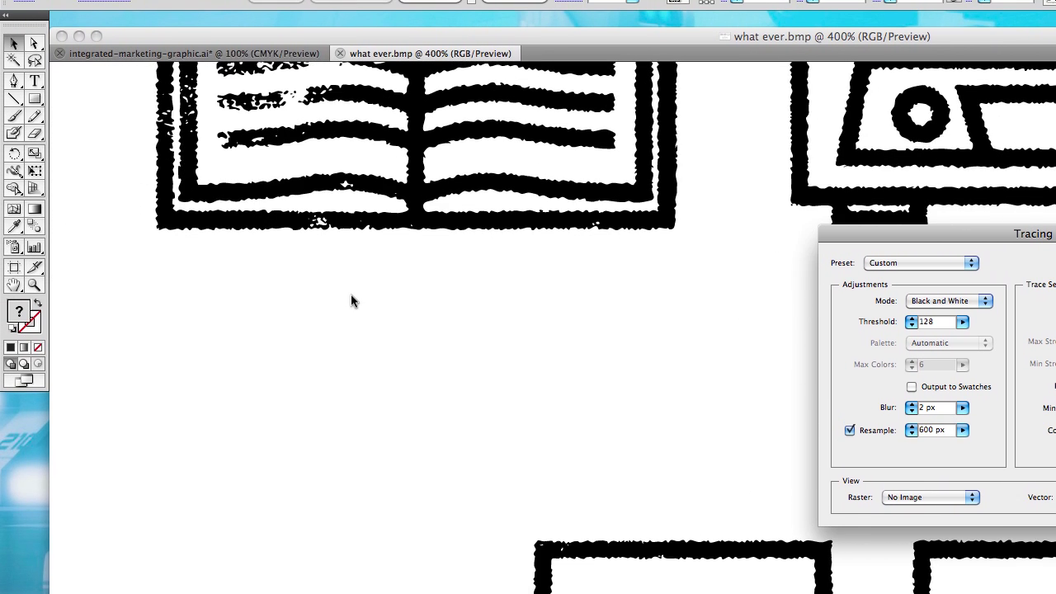
pyautogui.scroll(6, 350, 300)
pyautogui.hscroll(-3, 351, 302)
pyautogui.hscroll(10, 351, 302)
pyautogui.hscroll(3, 350, 302)
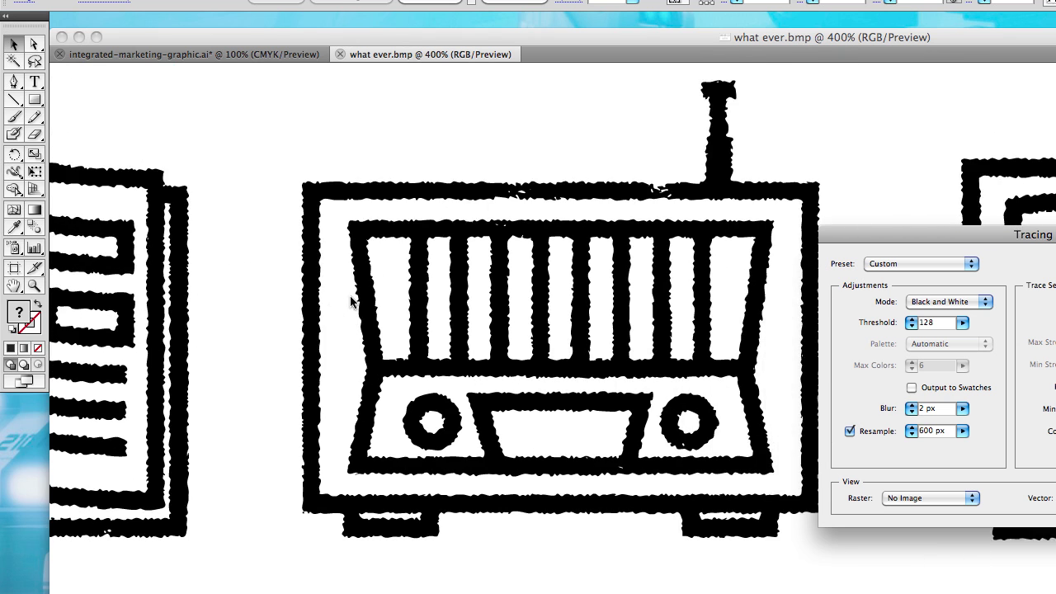
pyautogui.scroll(-8, 351, 302)
pyautogui.scroll(-5, 351, 302)
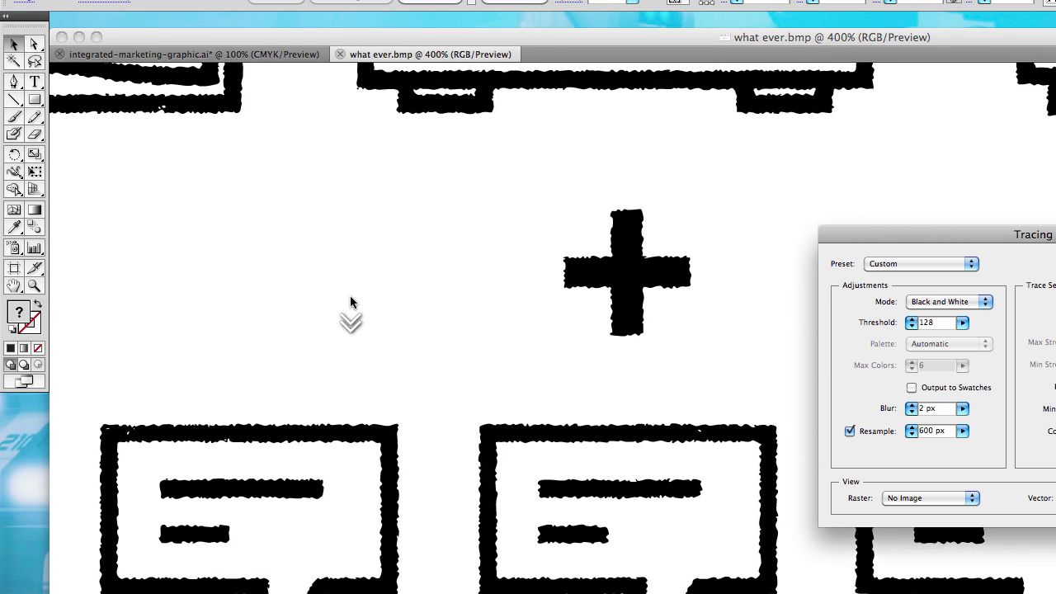
pyautogui.hscroll(3, 351, 302)
pyautogui.scroll(2, 349, 306)
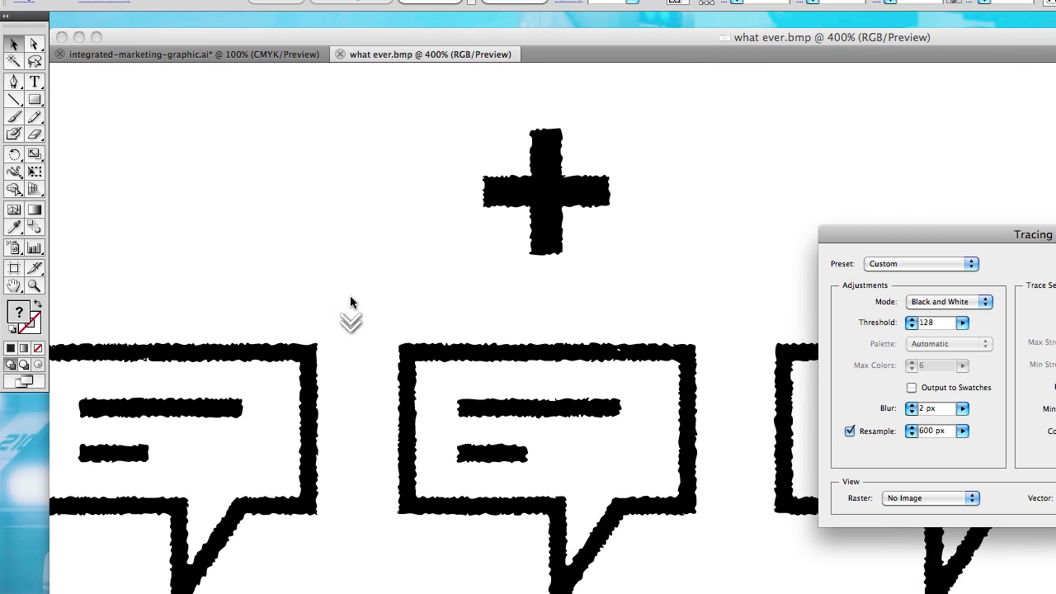